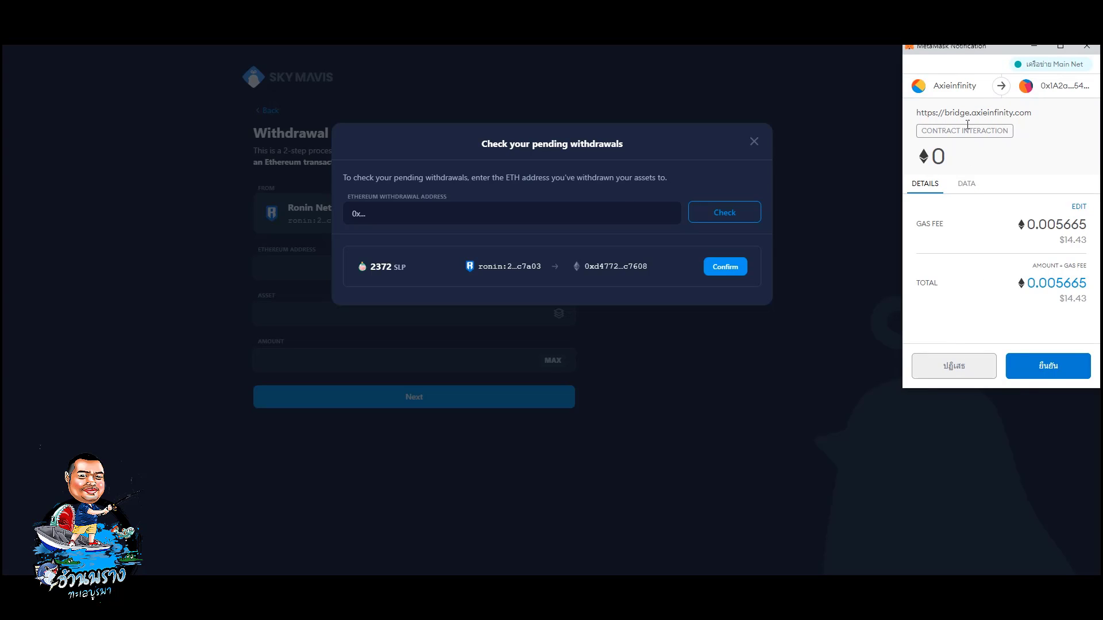
Confirm the SLP withdrawal transaction in MetaMask and view the pending contract interaction's details.
drag(972, 53, 967, 72)
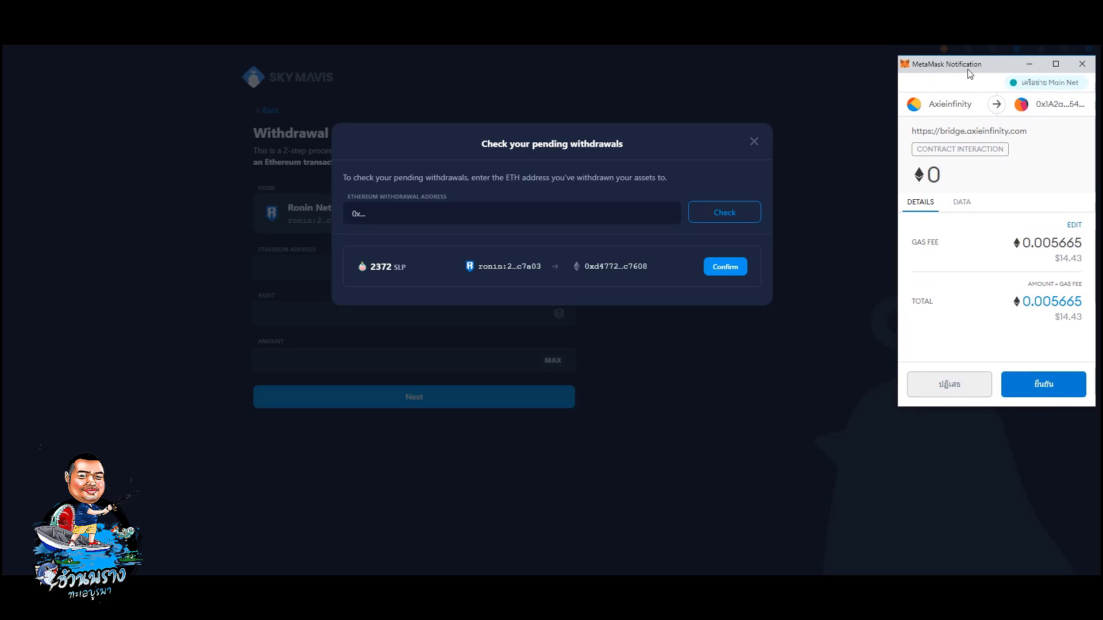
click(945, 385)
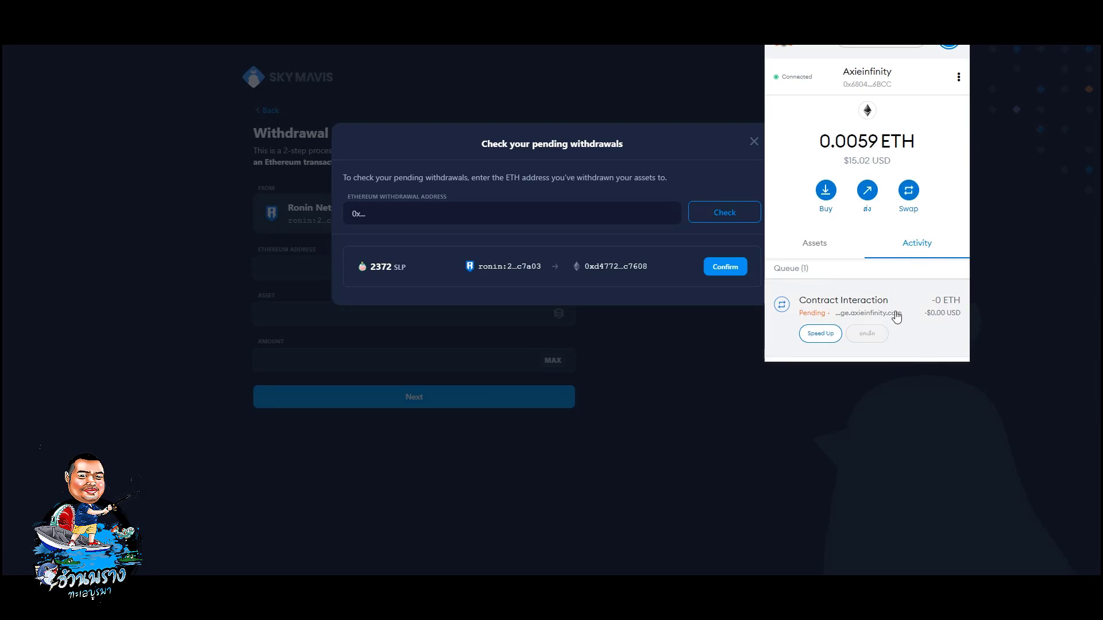
click(896, 316)
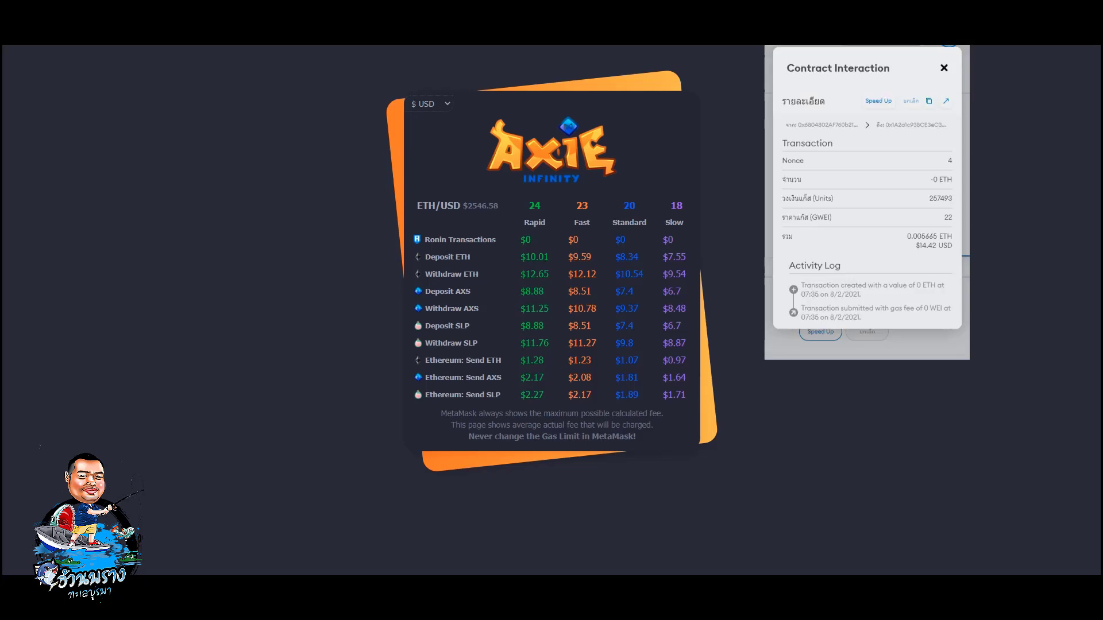
click(943, 70)
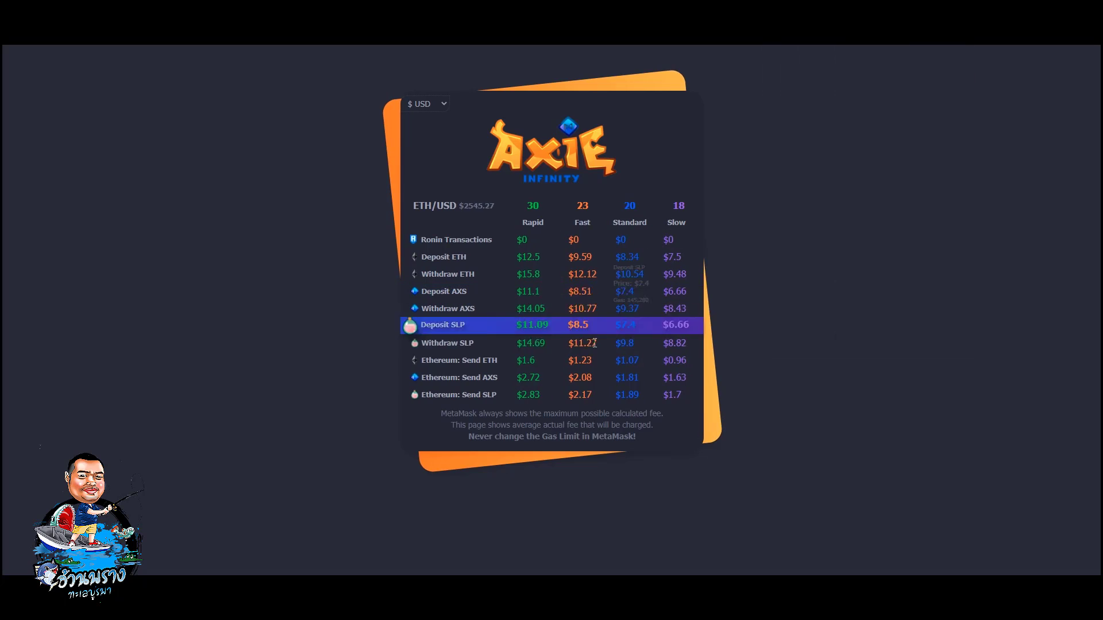
mouse_move(573, 344)
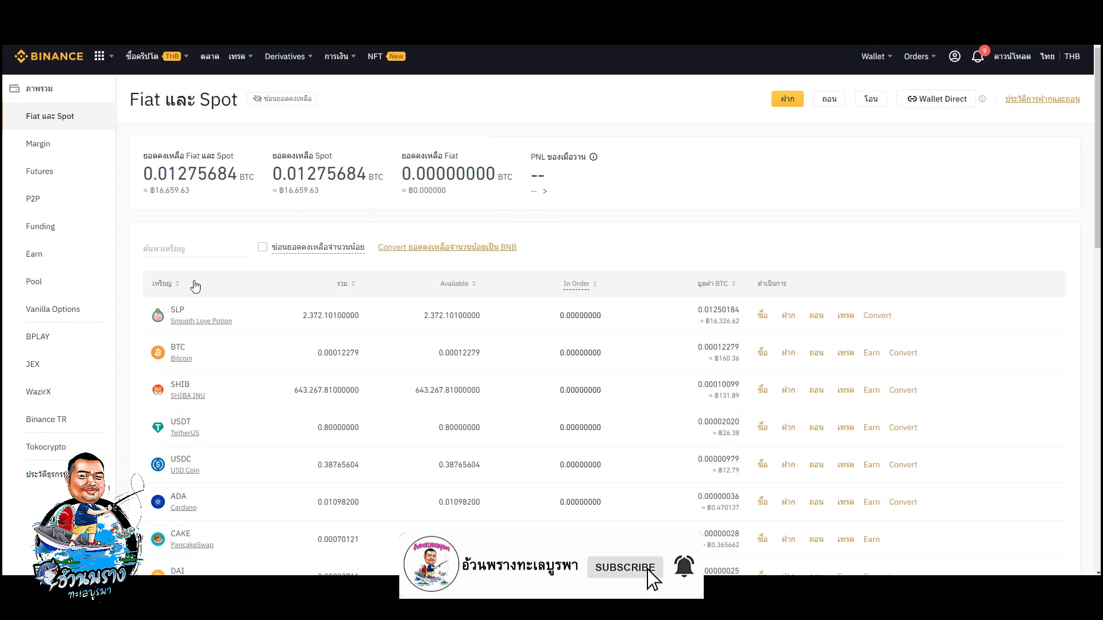
Turn on 'hide small balances' in the Fiat and Spot asset list.
click(263, 247)
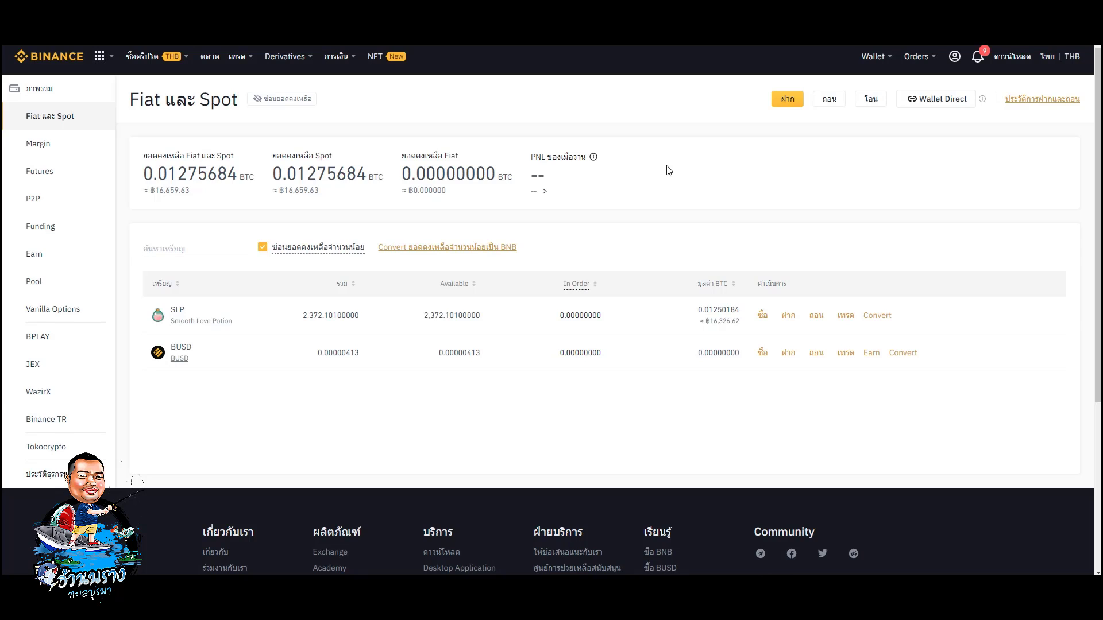
Open the spot Exchange and switch to the SLP/BUSD trading pair.
mouse_move(103, 59)
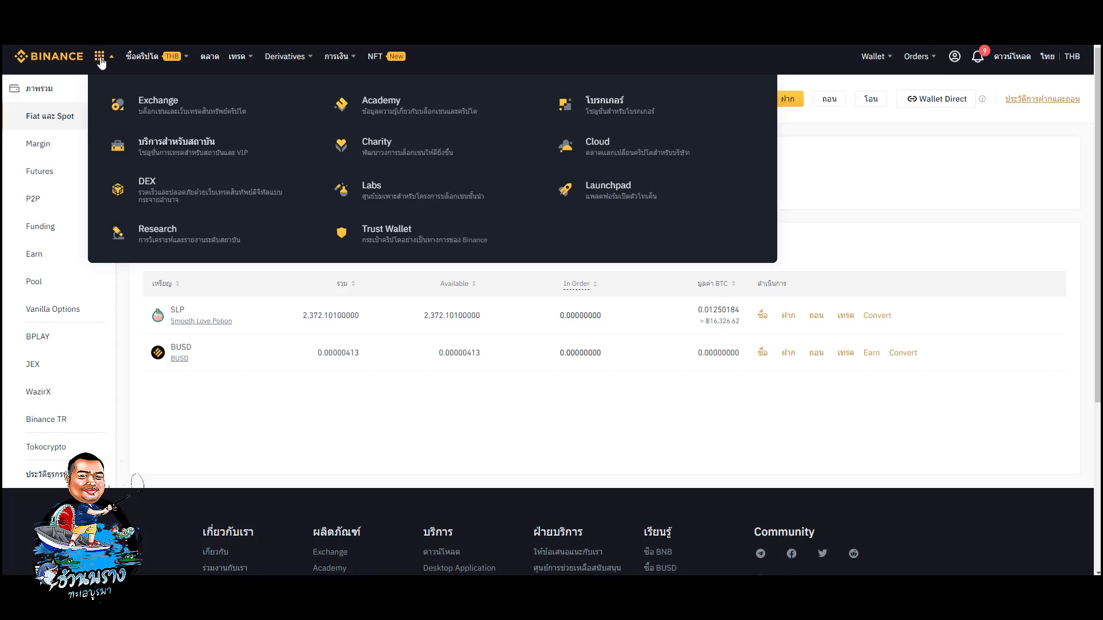
click(159, 108)
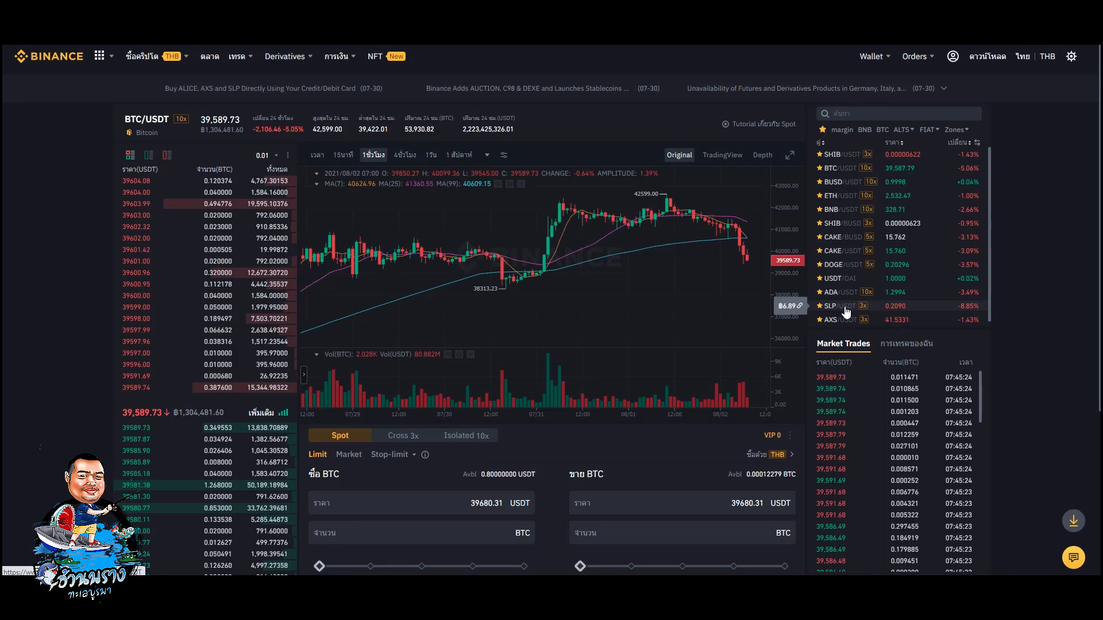
click(863, 116)
text(หสต)
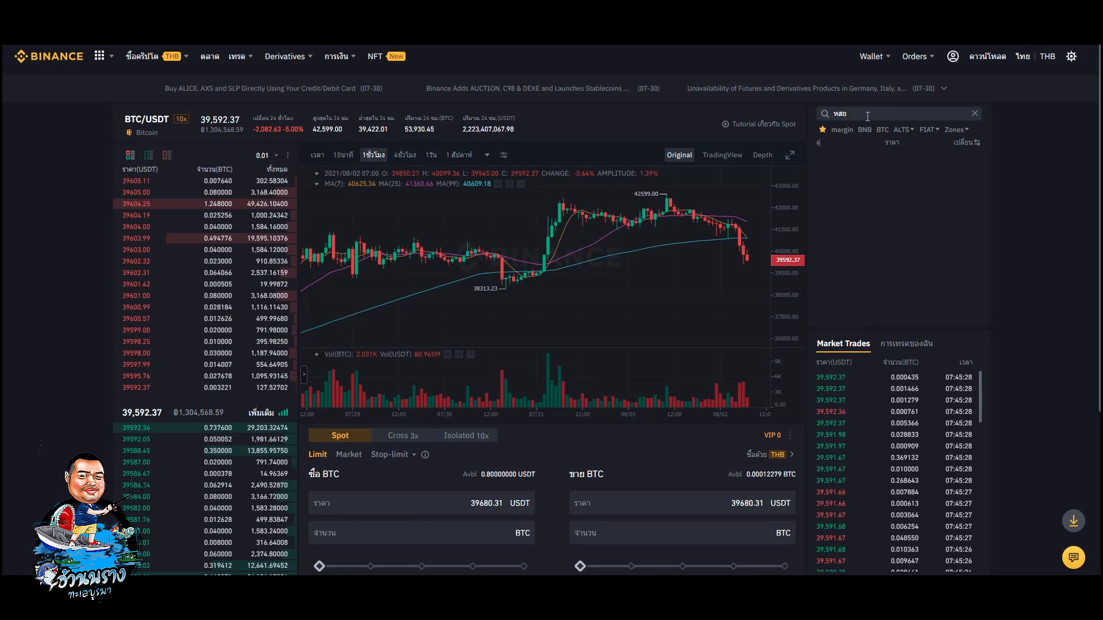
key(ctrl+a)
text(sl)
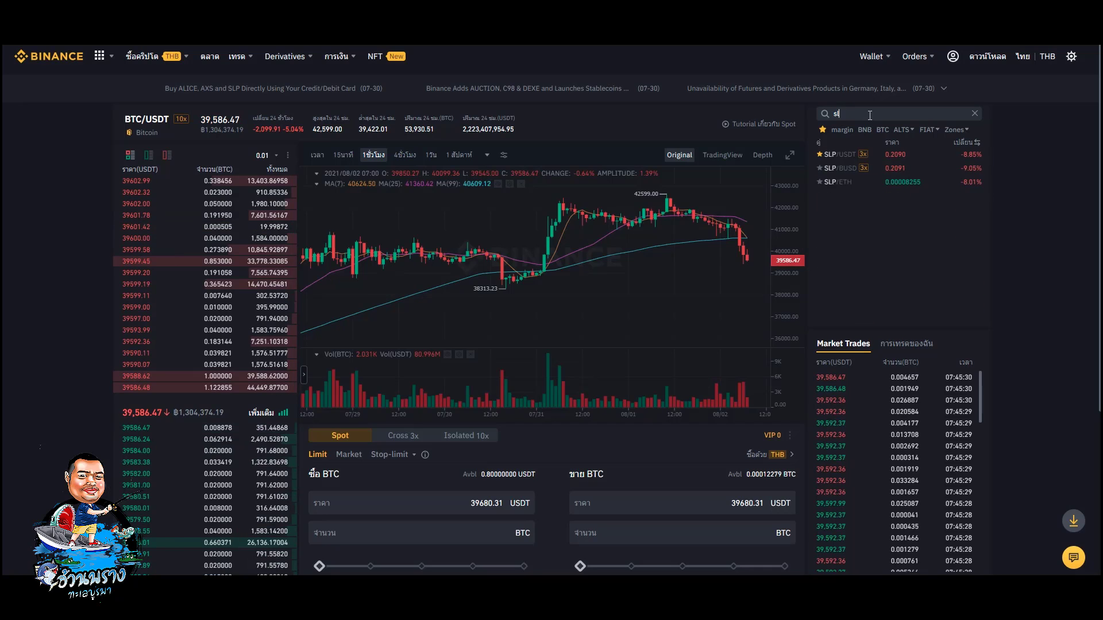
click(844, 168)
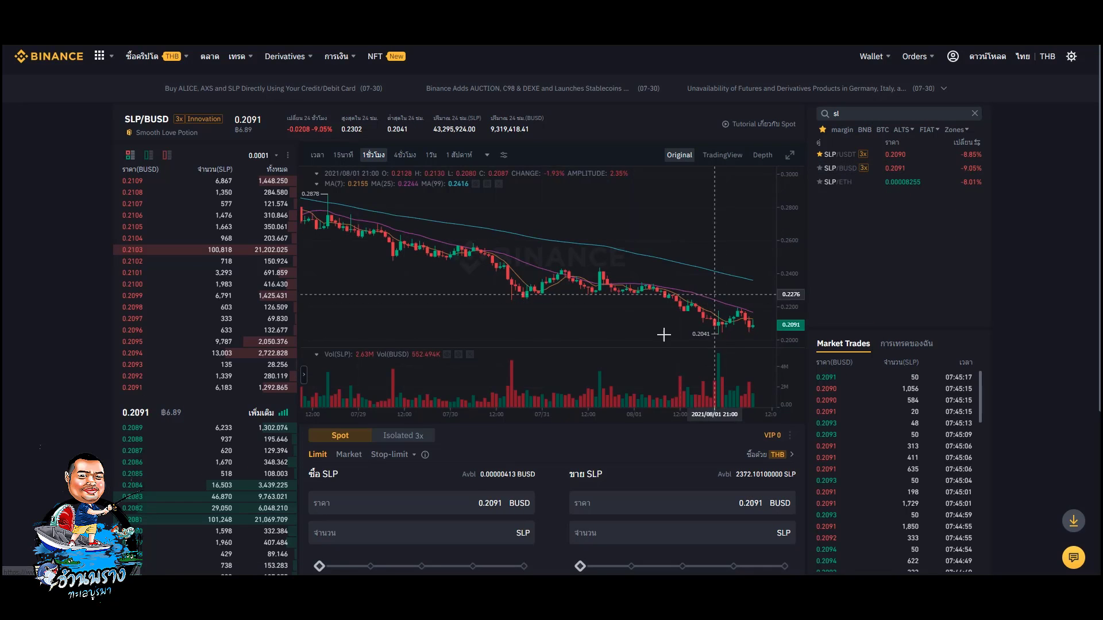
Place a limit sell of all 2372 SLP at 0.2089 BUSD.
scroll(519, 398, down, 1)
scroll(208, 285, down, 3)
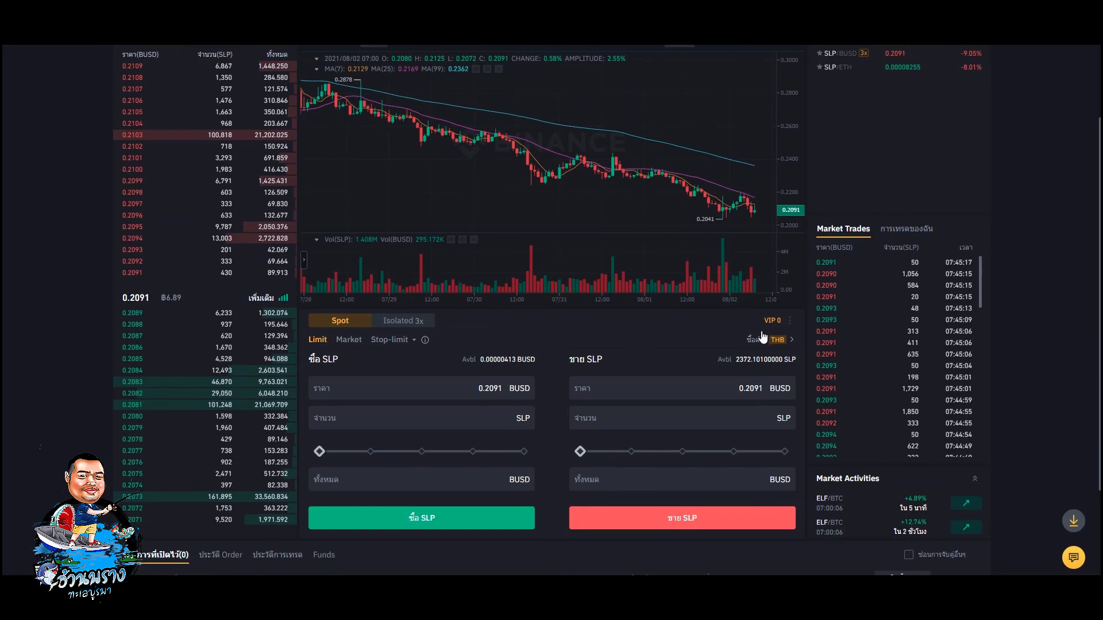
click(141, 257)
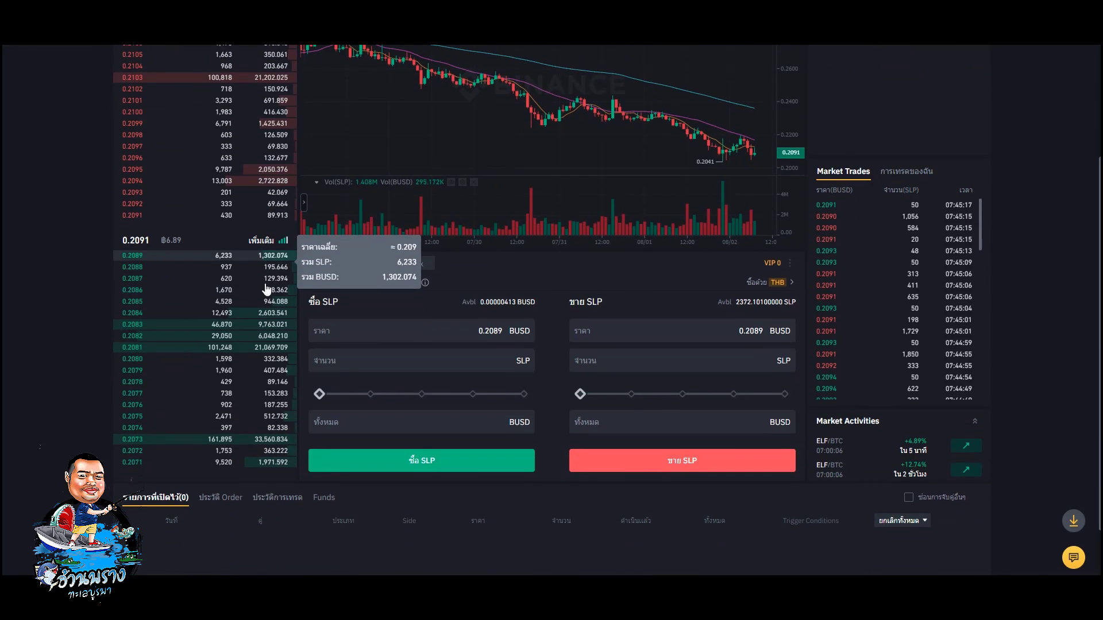
click(783, 393)
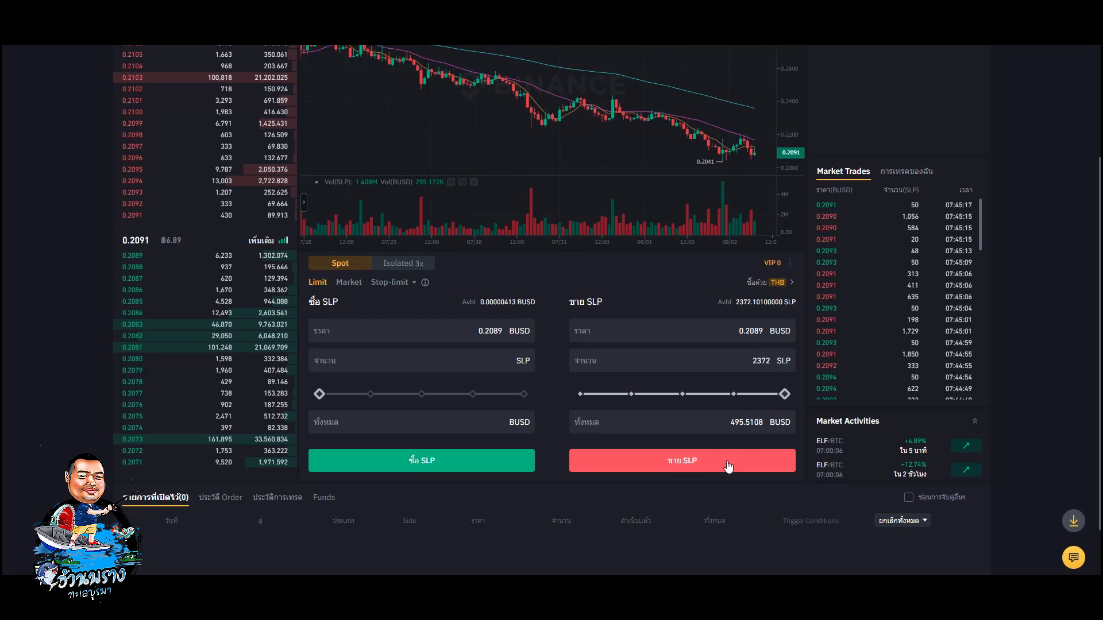
click(728, 464)
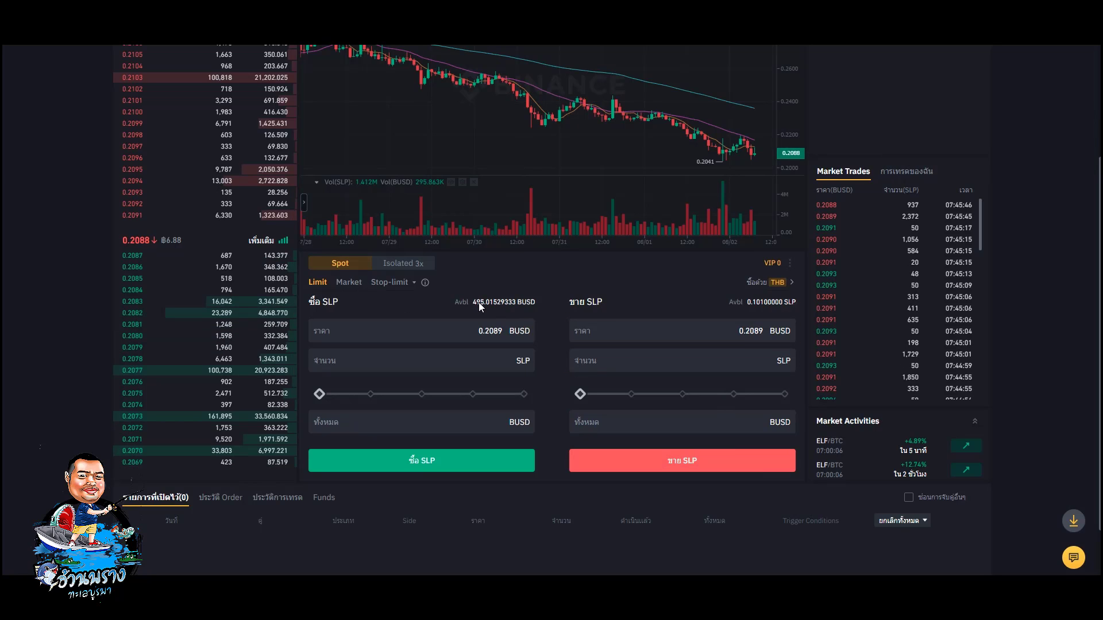
Go to the Fiat and Spot wallet to check the new BUSD balance.
scroll(905, 246, up, 1)
scroll(905, 246, up, 3)
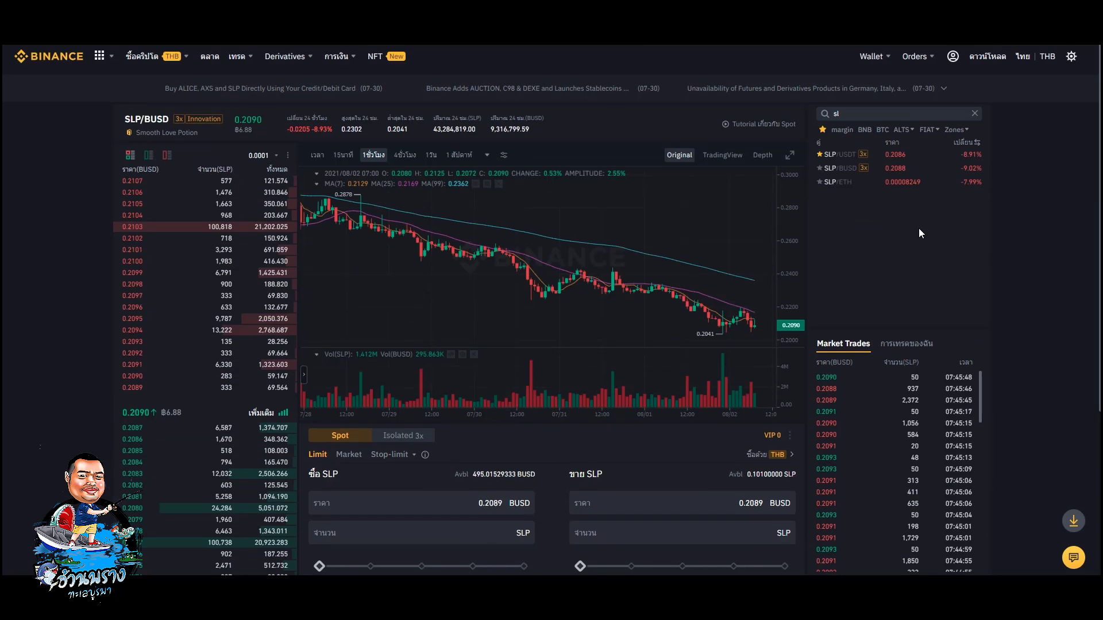
mouse_move(871, 56)
click(904, 128)
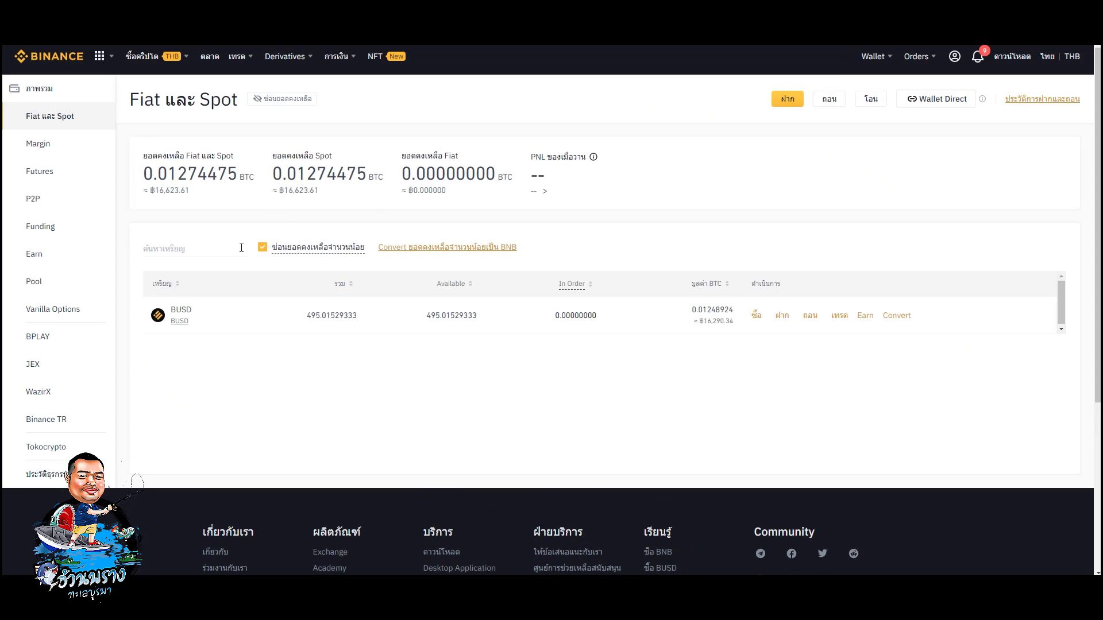
Start a withdrawal from the BUSD row of the Fiat and Spot wallet.
click(810, 316)
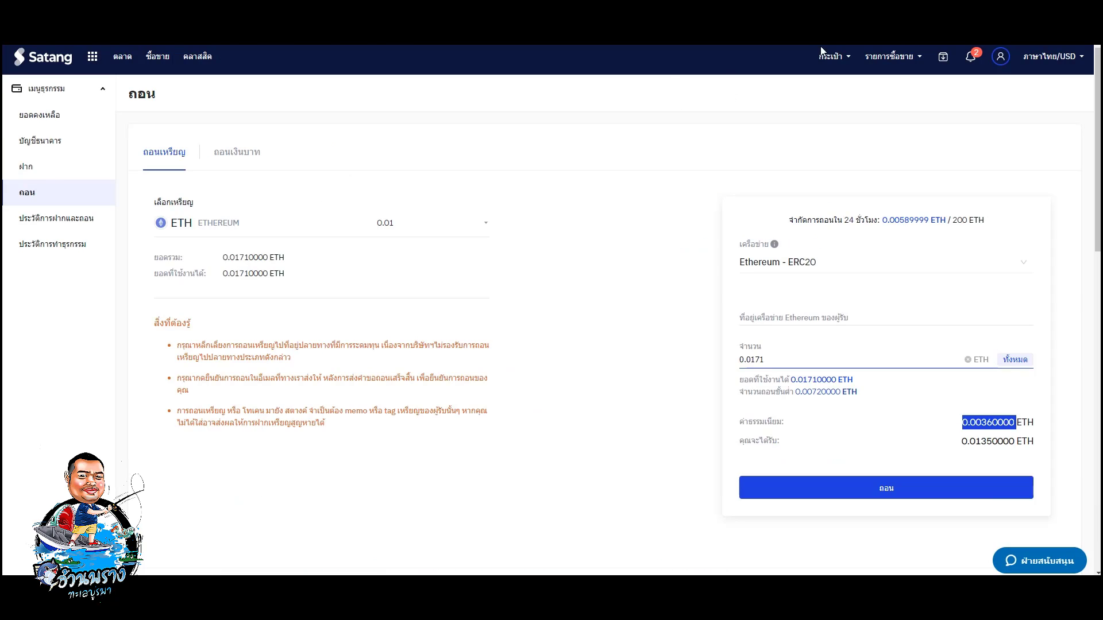
Copy Satang's BEP20 (BSC) BUSD deposit address and return to the Binance withdrawal page.
mouse_move(823, 55)
click(839, 103)
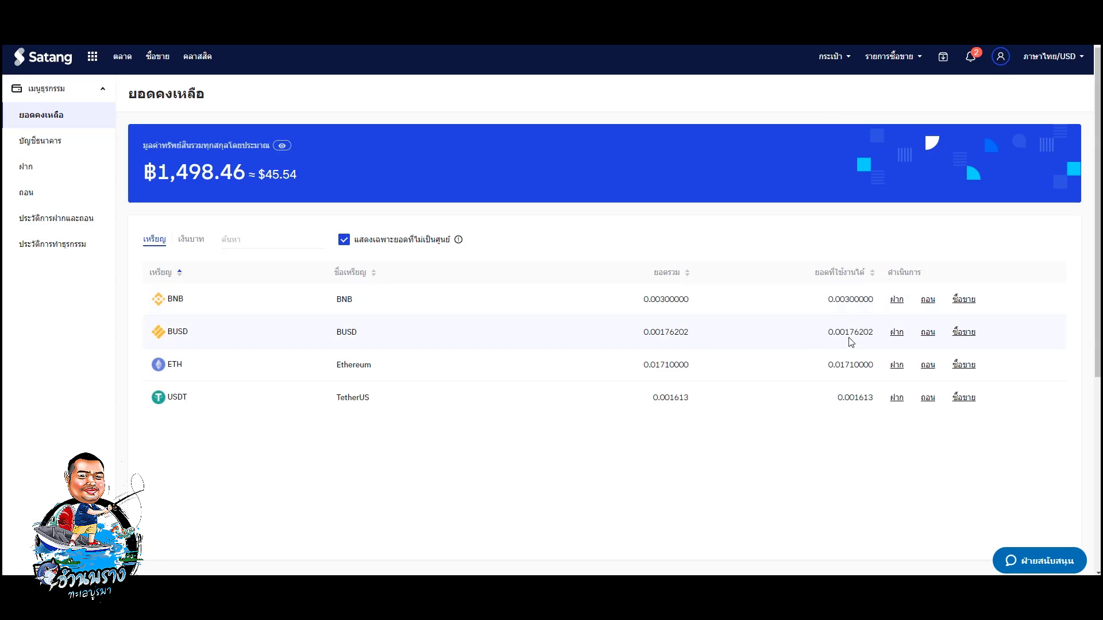
click(897, 333)
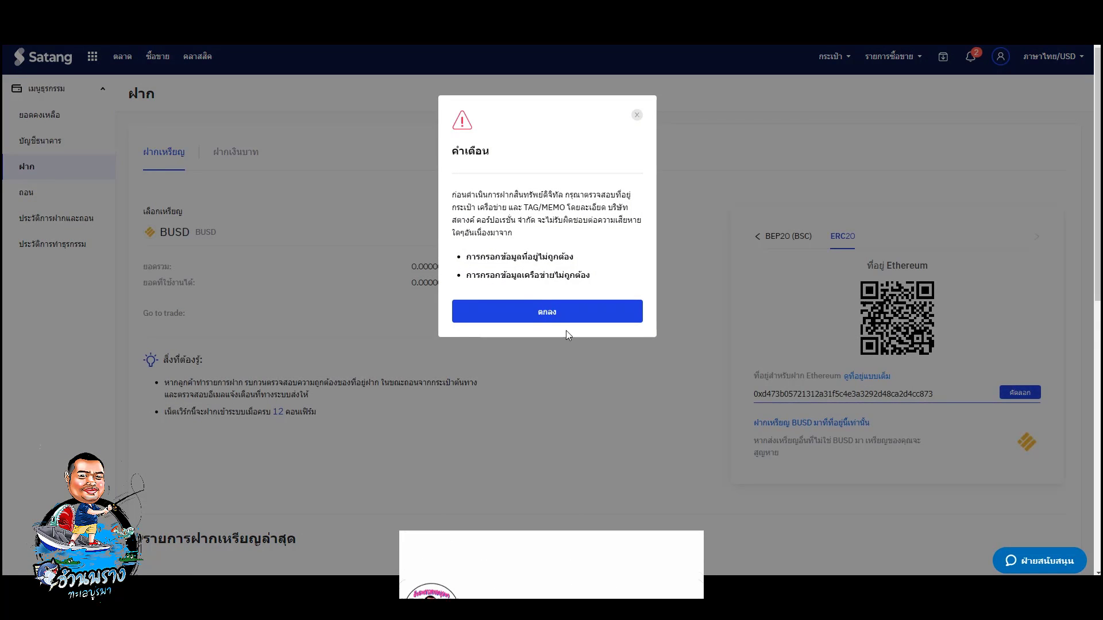
click(540, 305)
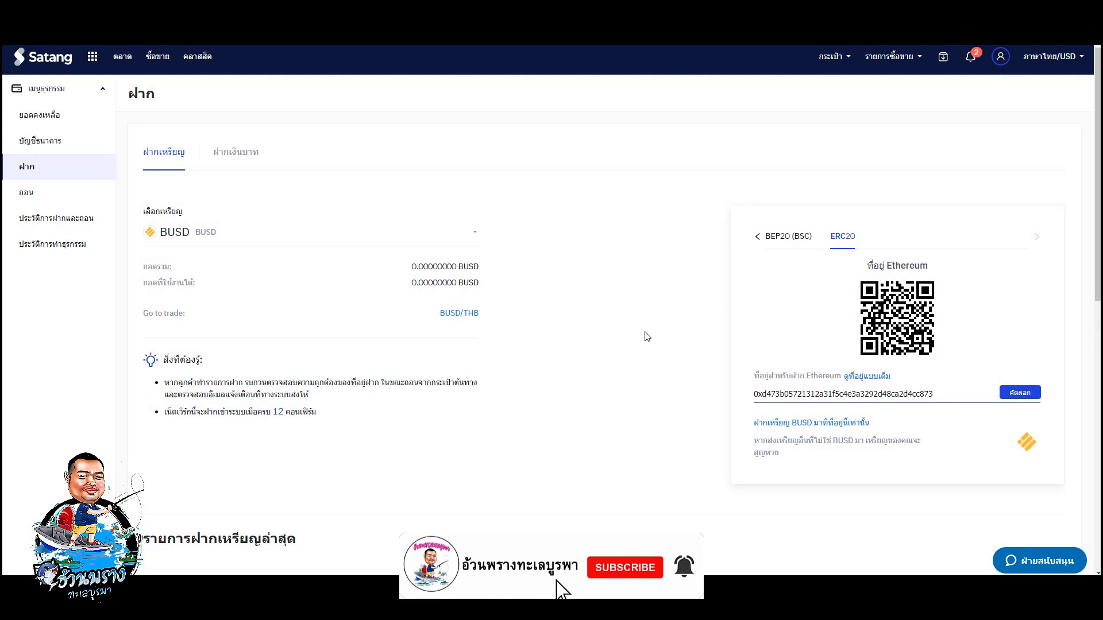
click(786, 240)
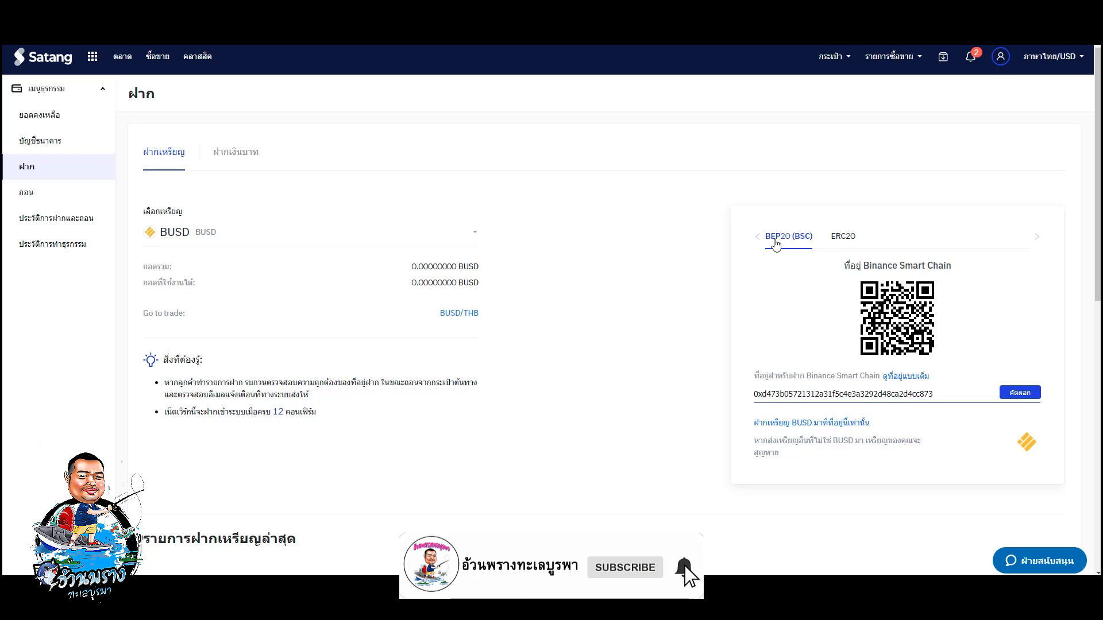
click(1026, 396)
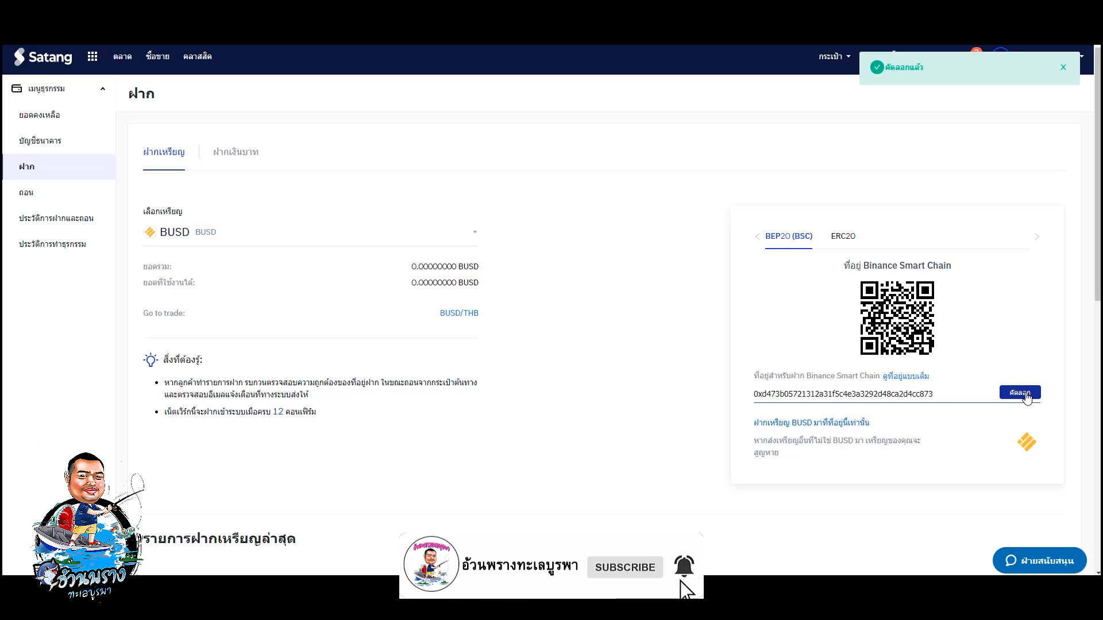
key(alt+Tab)
Paste the Satang address, choose the BSC network, and fill the maximum BUSD amount.
click(582, 277)
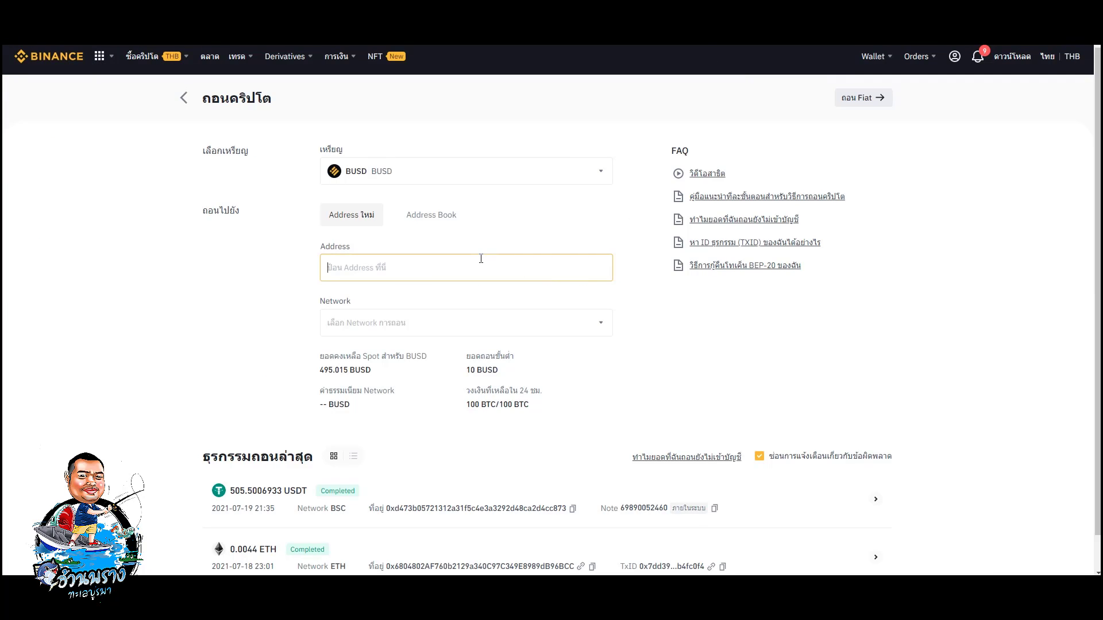
key(ctrl+v)
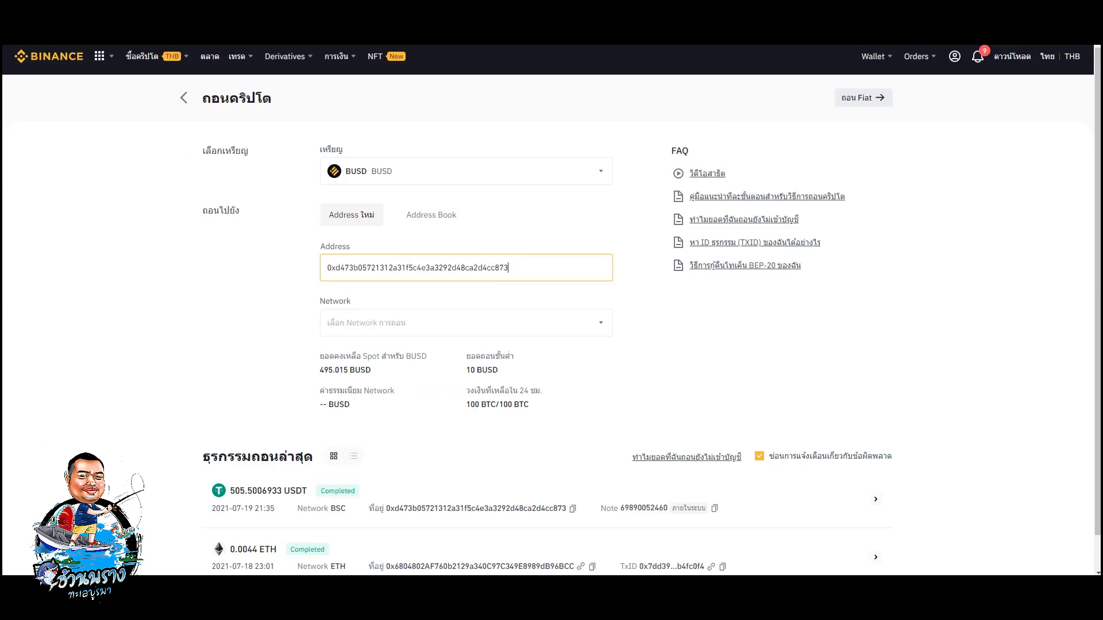
click(521, 329)
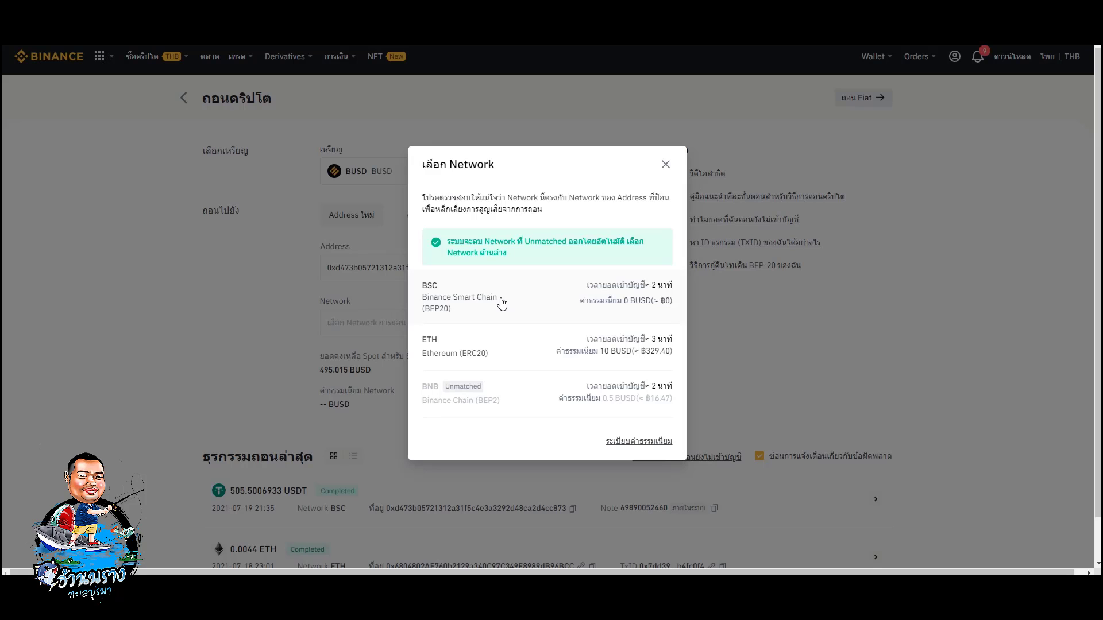
click(501, 303)
click(516, 385)
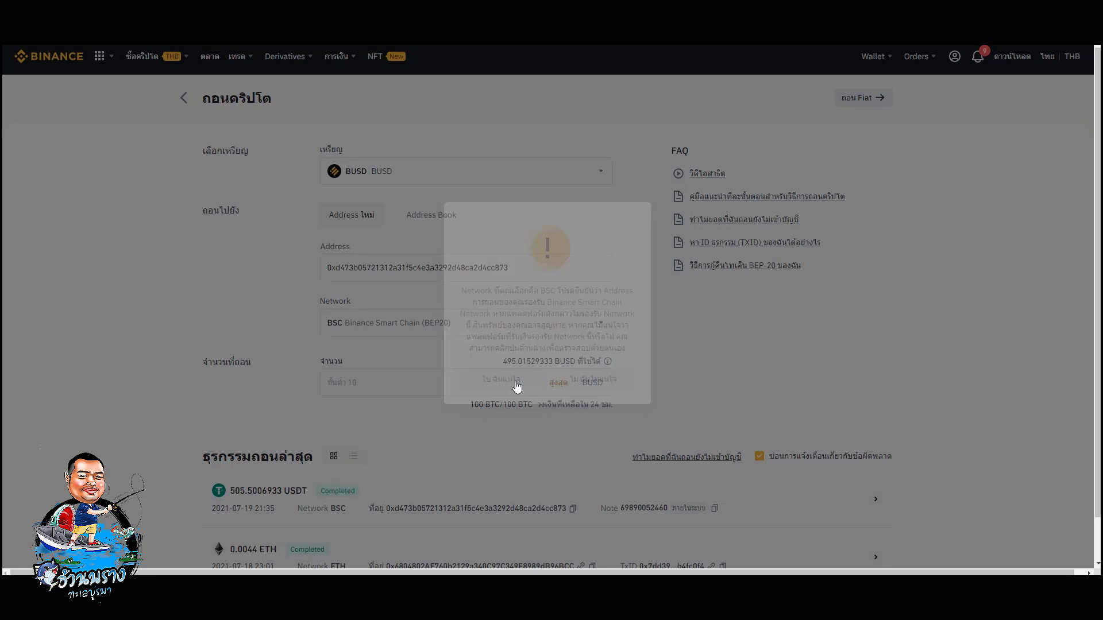
click(552, 382)
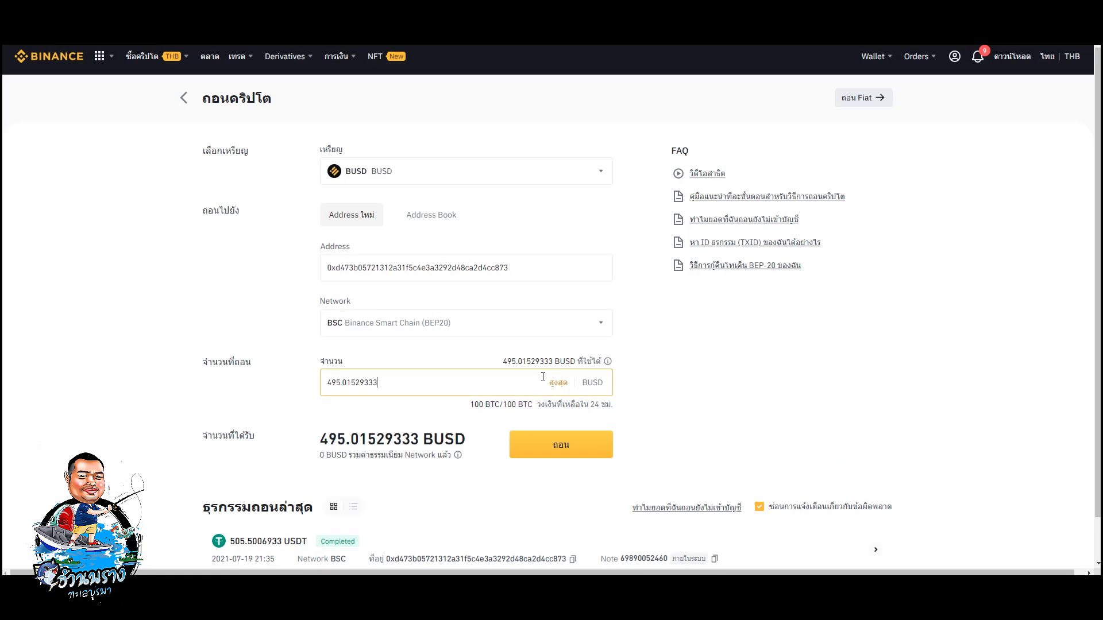
Submit the 495.01529333 BUSD withdrawal, confirm the BSC notice, and continue past the summary.
scroll(431, 389, down, 1)
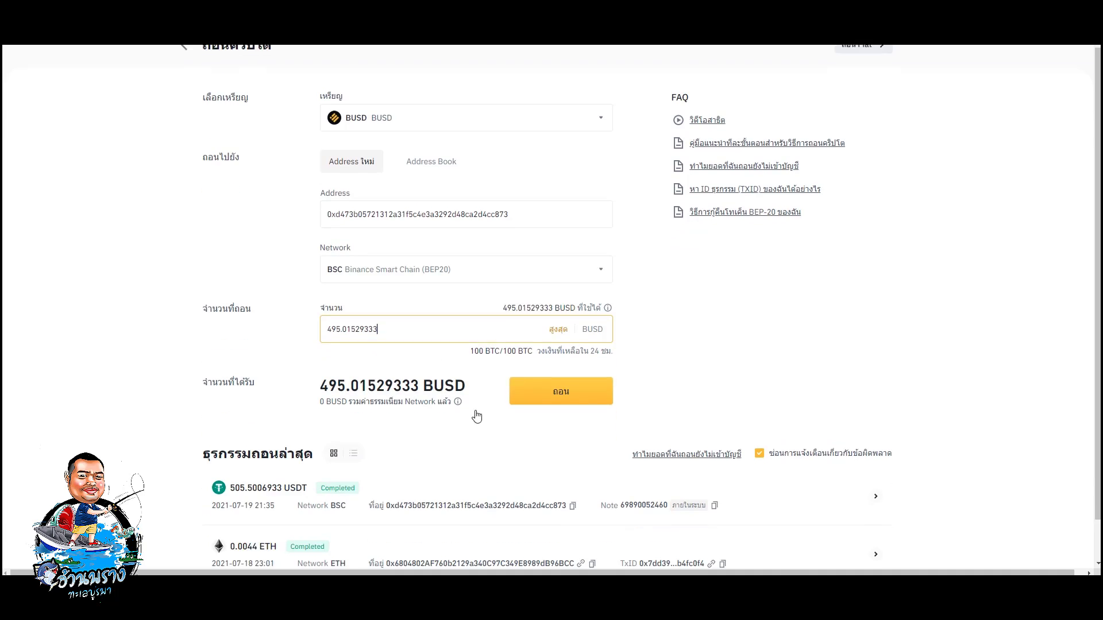
click(556, 394)
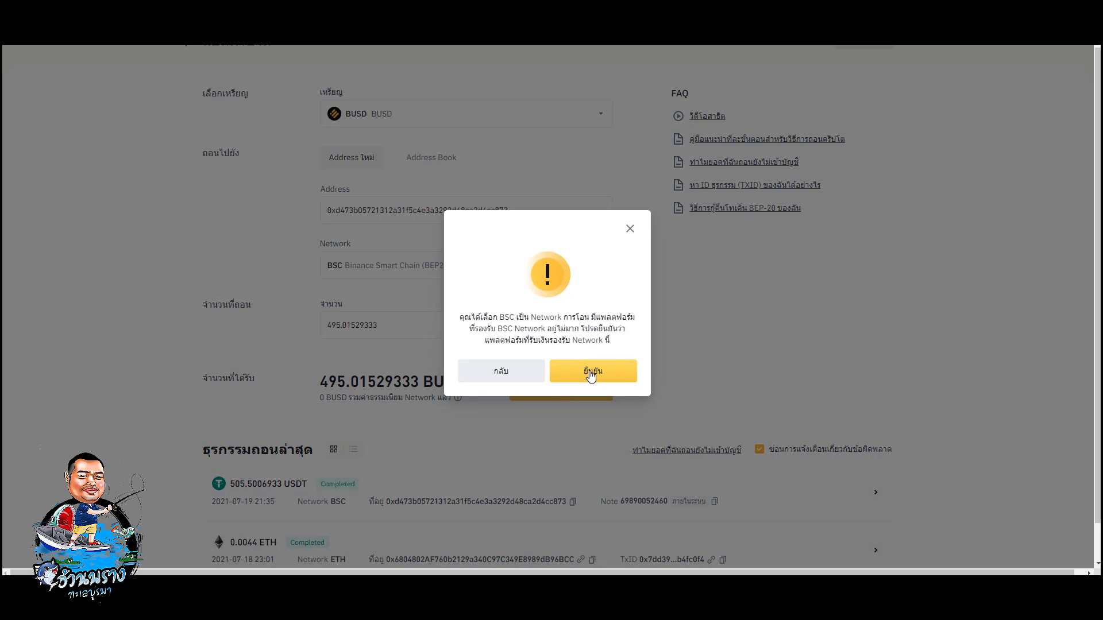
click(591, 374)
click(558, 376)
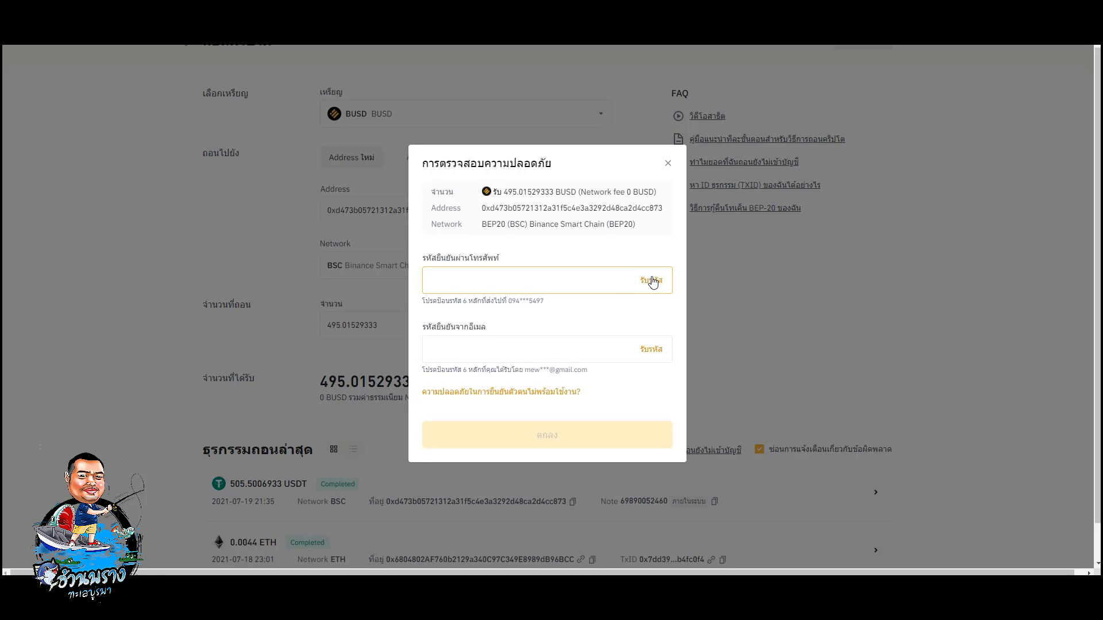
Request the phone verification code and enter the received SMS code.
click(652, 281)
click(540, 279)
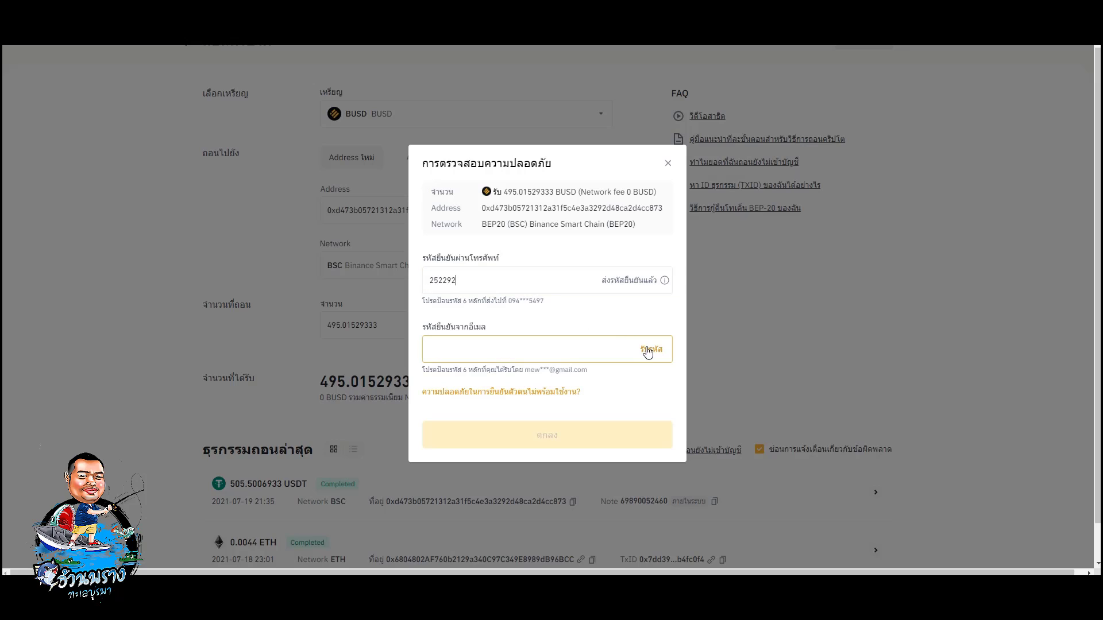
Request the email verification code, clear the mistakenly pasted address, and type the email code.
click(651, 349)
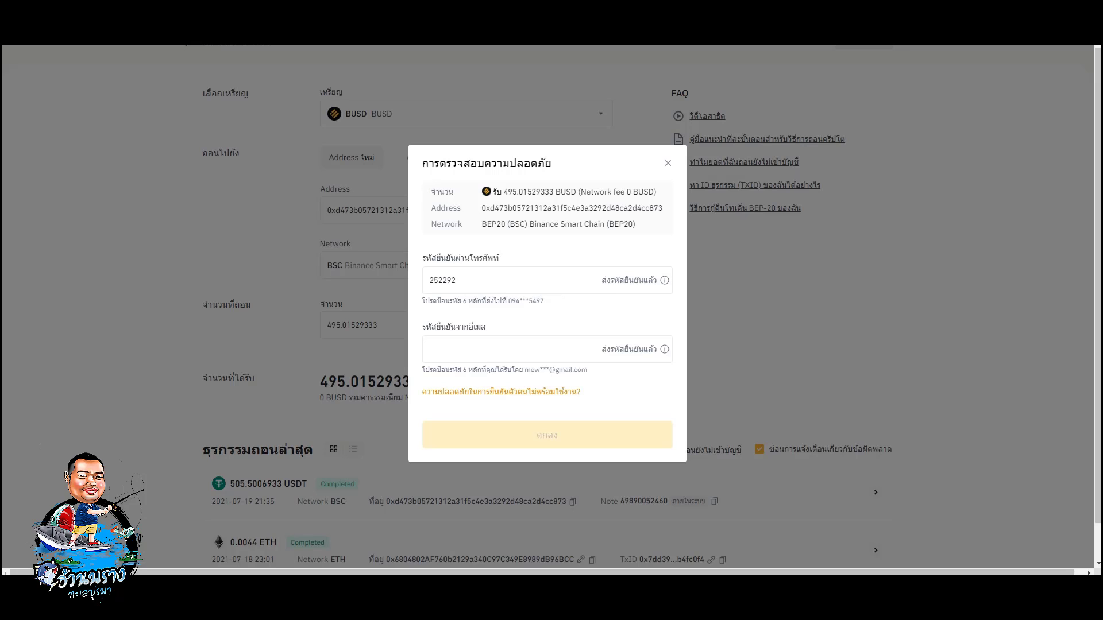
click(491, 349)
right_click(491, 350)
click(520, 435)
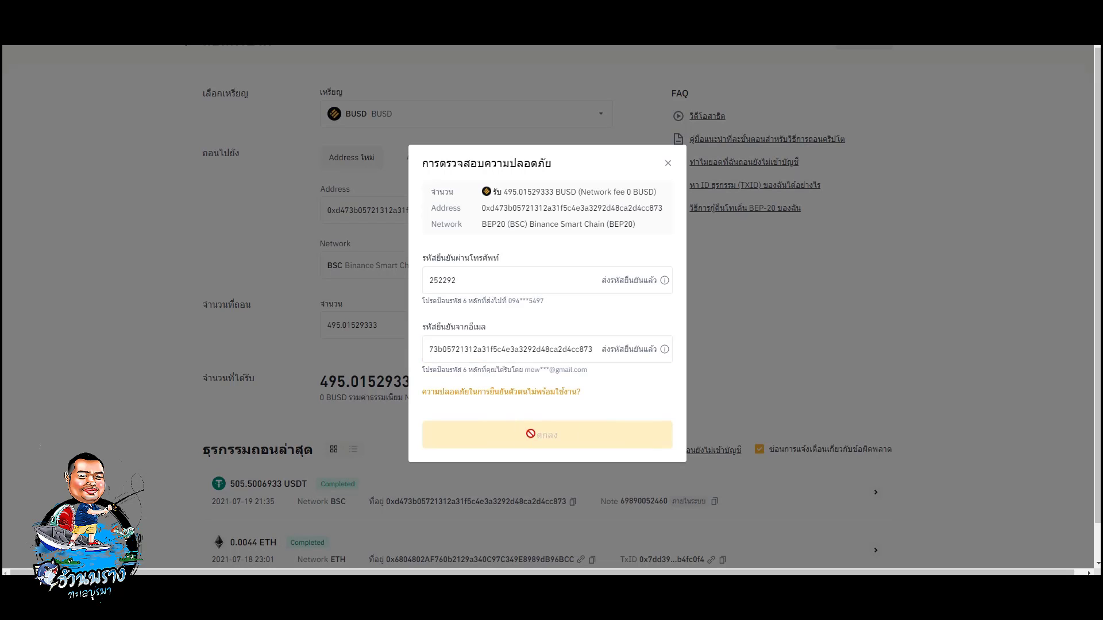
double_click(511, 350)
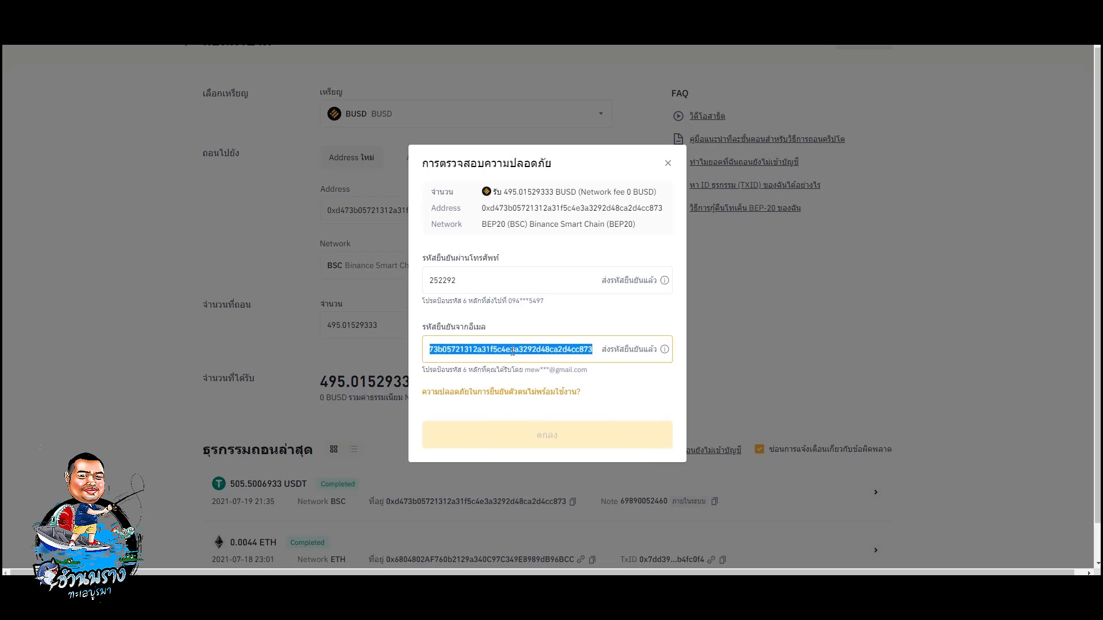
key(BackSpace)
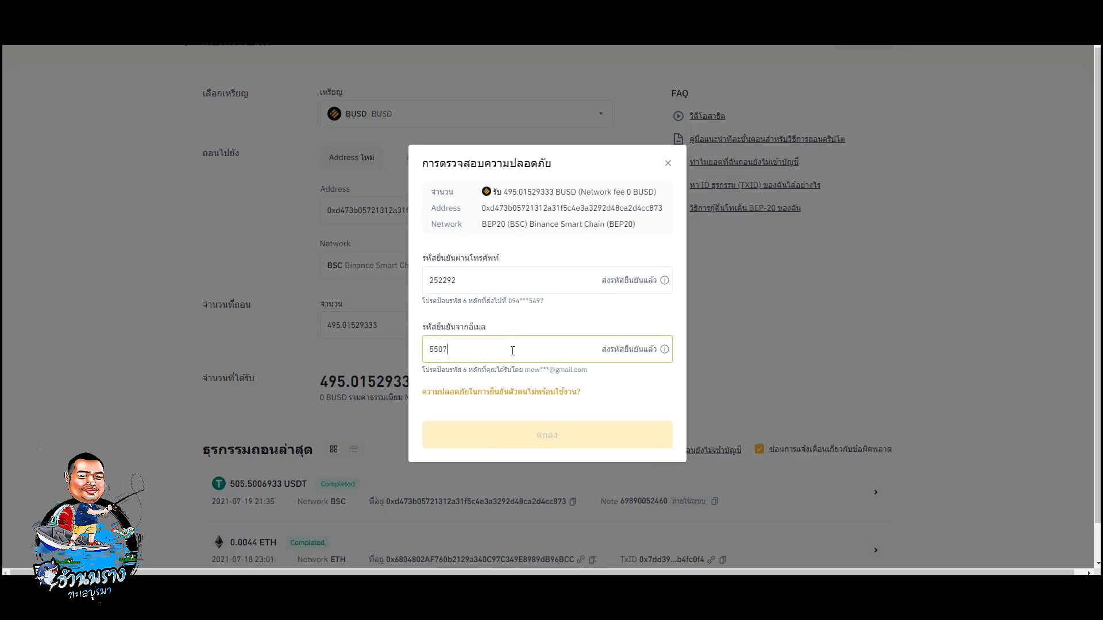
Submit the codes and confirm the 495.01529333 BUSD BSC withdrawal appears as Processing.
click(504, 440)
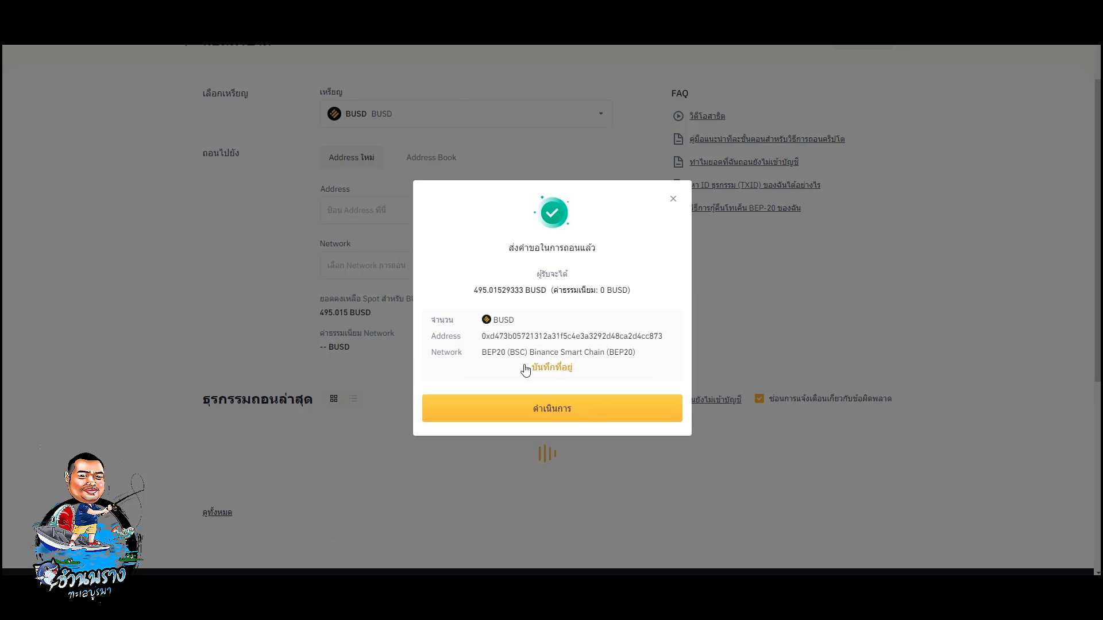
click(548, 410)
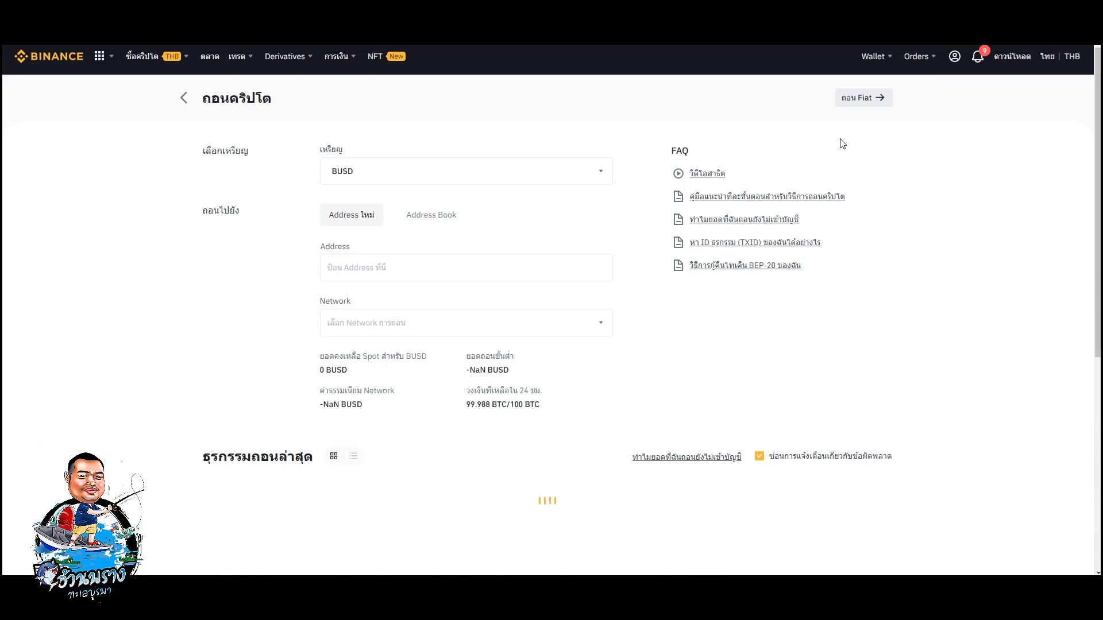
scroll(642, 398, down, 1)
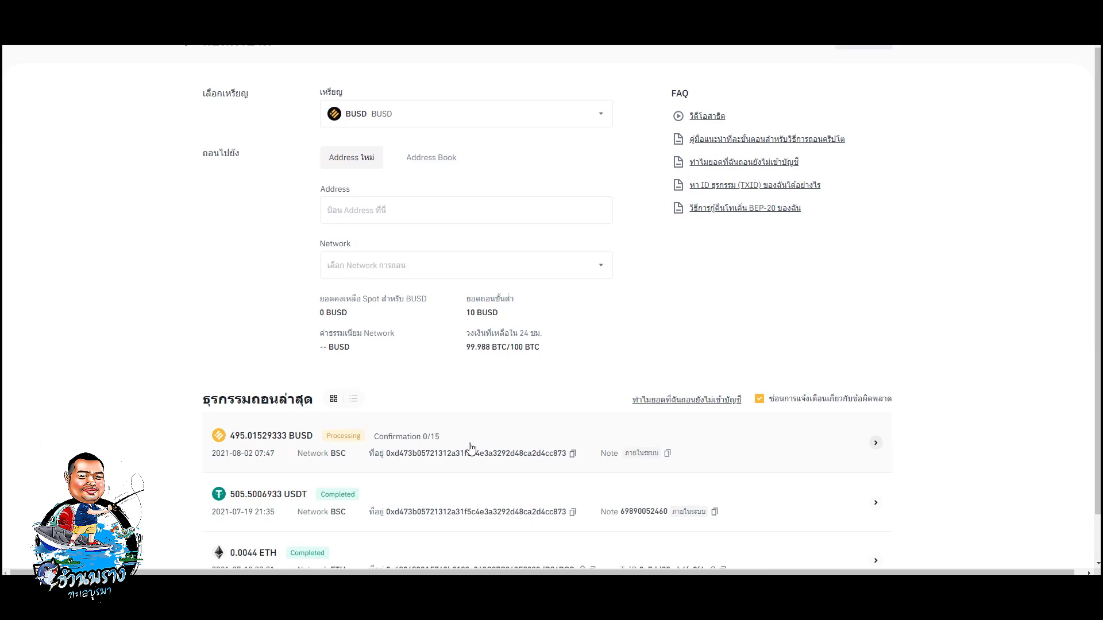